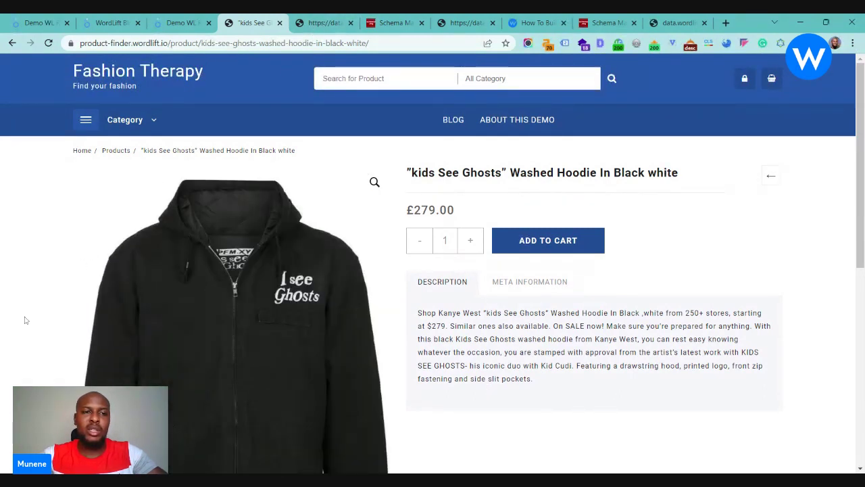
- Scroll through the hoodie's WordLift product entity and open its schema:offers entity in a new tab
click(308, 25)
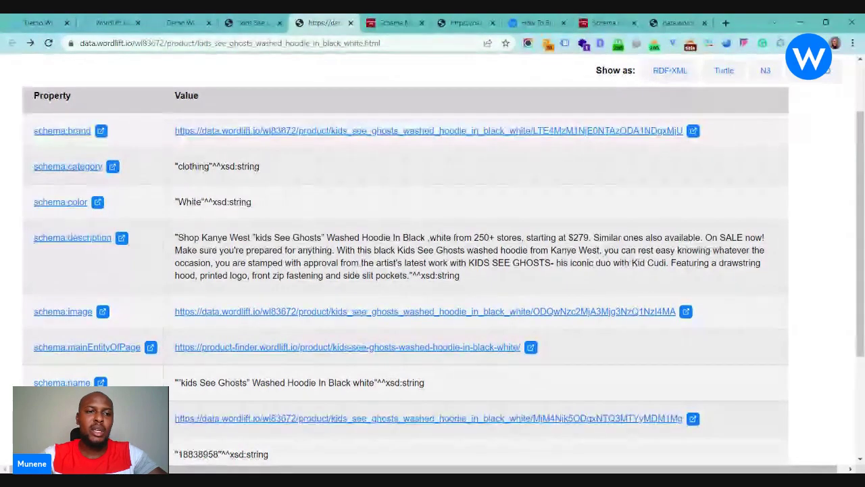
scroll(432, 271, down, 2)
scroll(433, 270, down, 1)
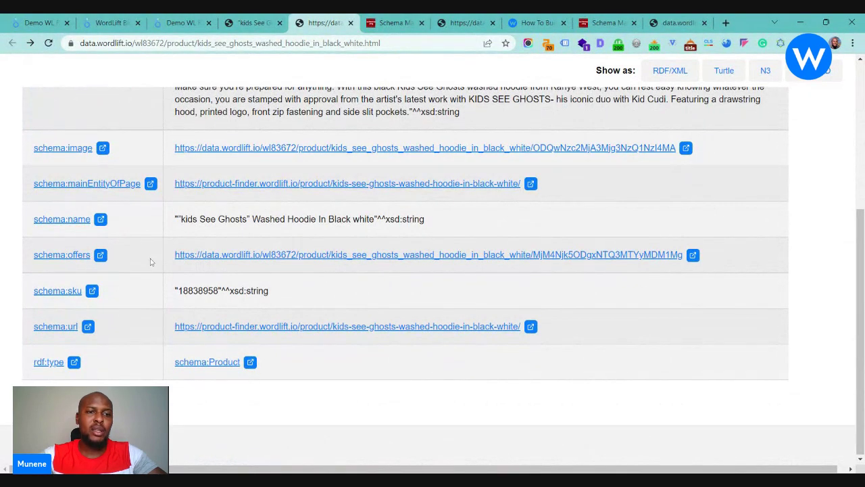
middle_click(250, 256)
- Place the offers tab beside the product data and review InStock, 279.00 GBP, valid until 2023-12-31
click(430, 25)
drag(430, 26, 378, 26)
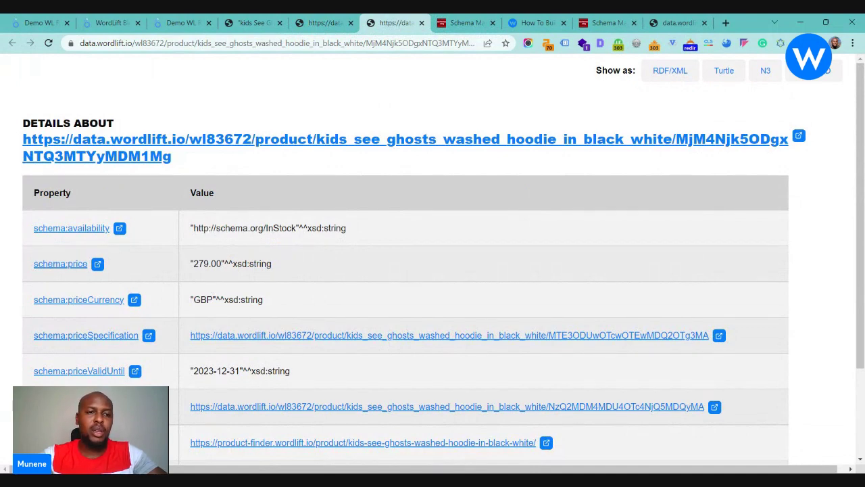
scroll(432, 270, down, 1)
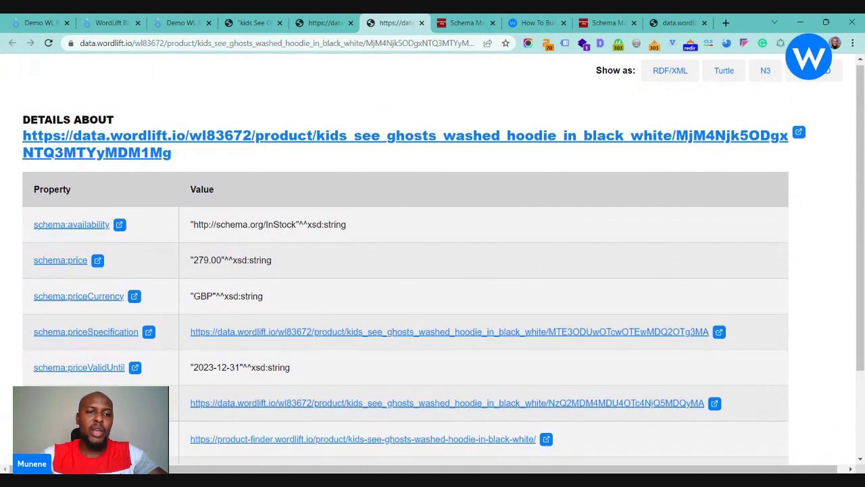
scroll(433, 271, down, 1)
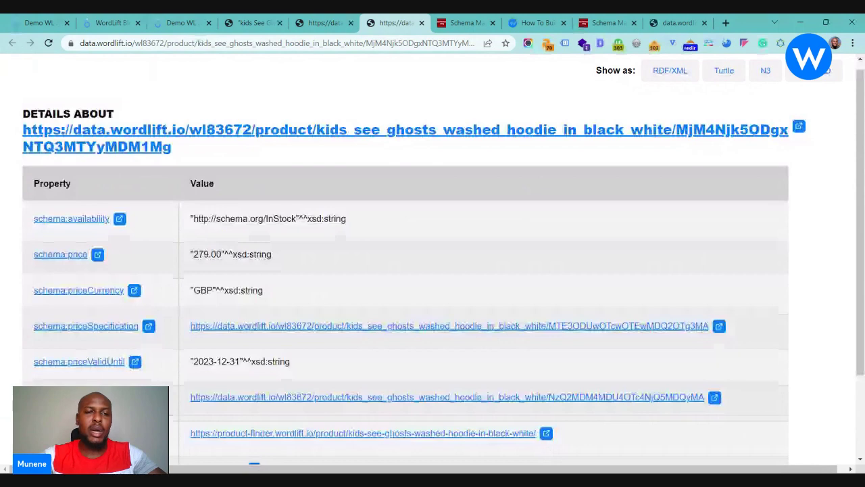
scroll(433, 271, up, 1)
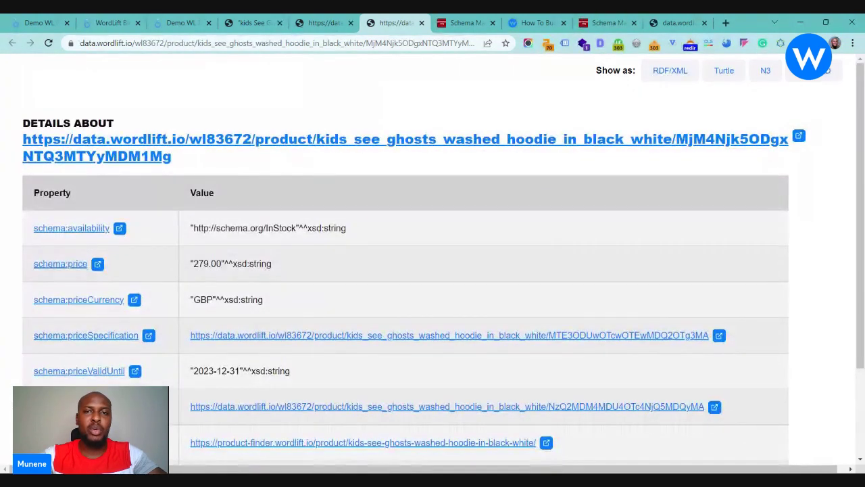
- Return to the top of the hoodie's product data, then switch to the Demo WL Report connector
click(327, 23)
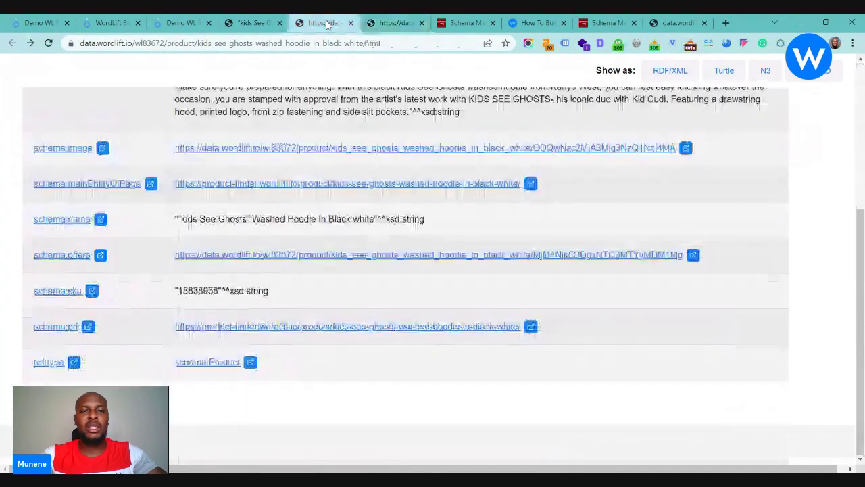
scroll(364, 178, up, 5)
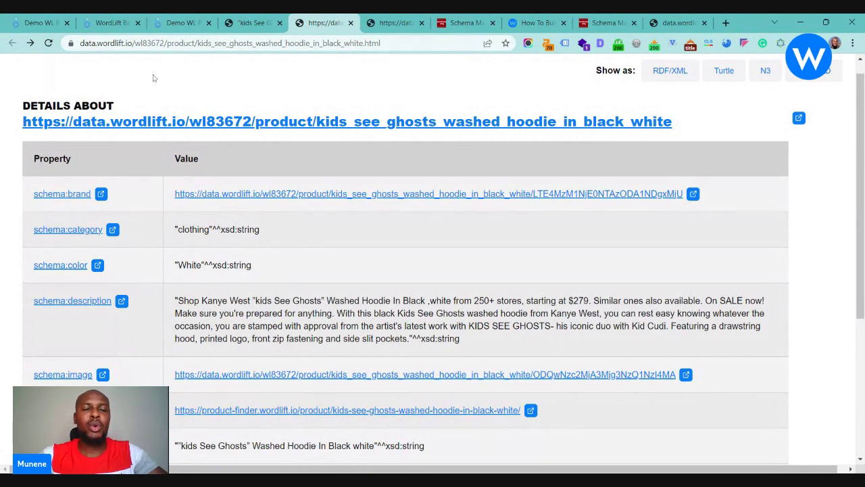
click(30, 24)
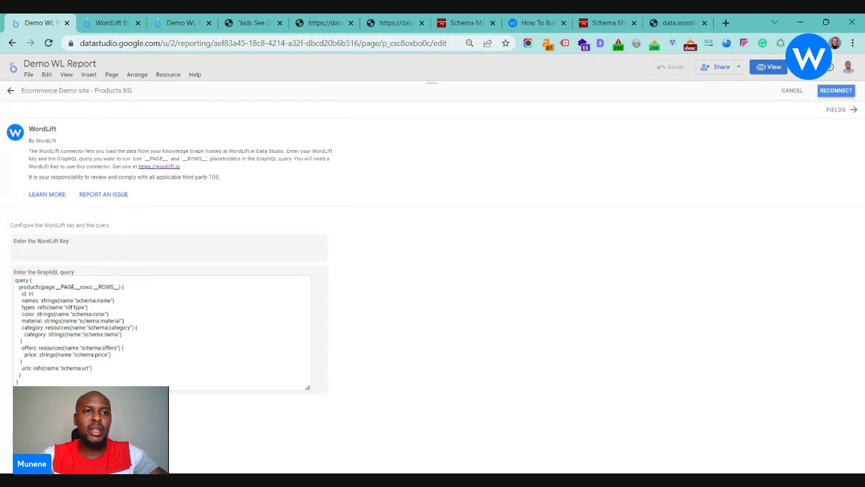
click(102, 23)
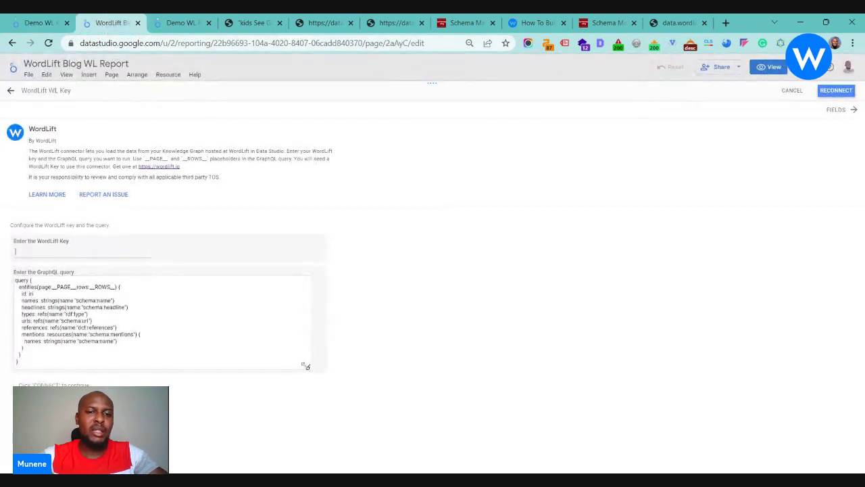
drag(307, 366, 309, 377)
click(15, 251)
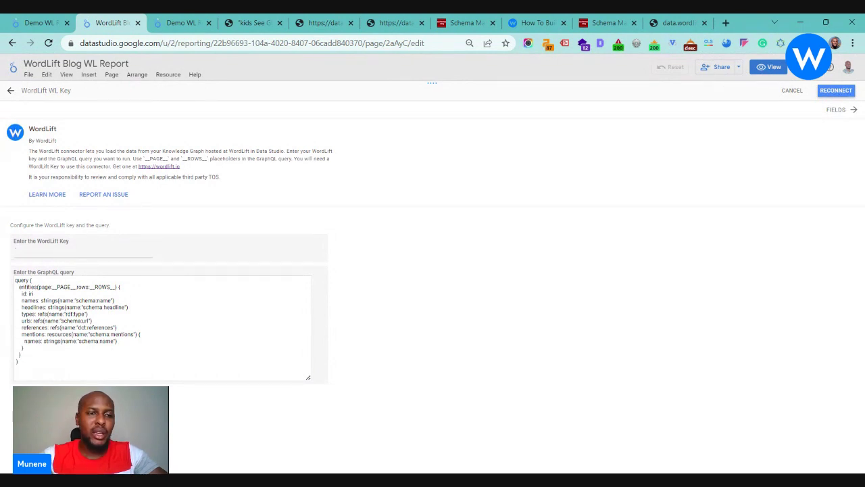
click(24, 287)
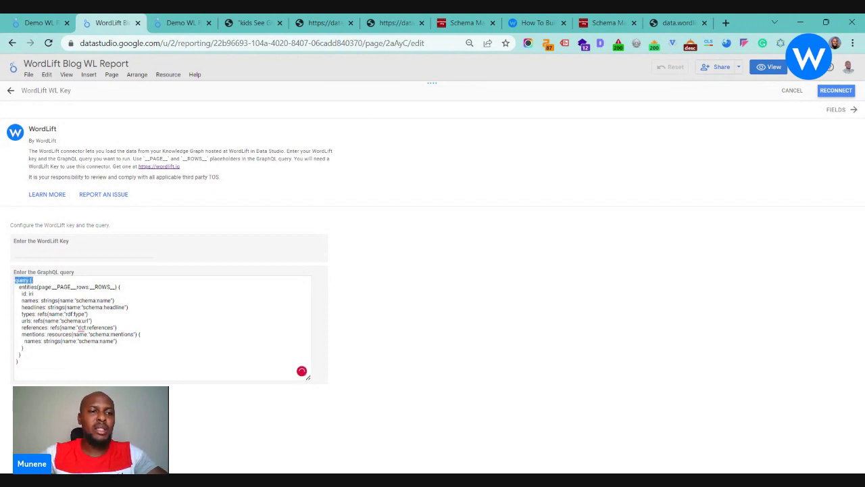
key(shift+Down)
key(shift+Down)
key(shift+Down)
key(shift+Down)
key(shift+Down)
key(shift+Down)
key(shift+Down)
key(shift+Down)
key(shift+Down)
key(shift+Down)
key(shift+Down)
key(shift+Down)
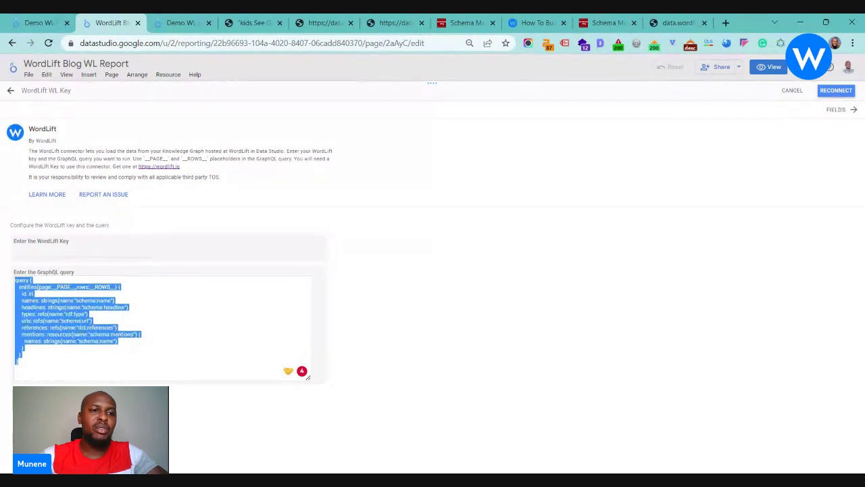
double_click(28, 287)
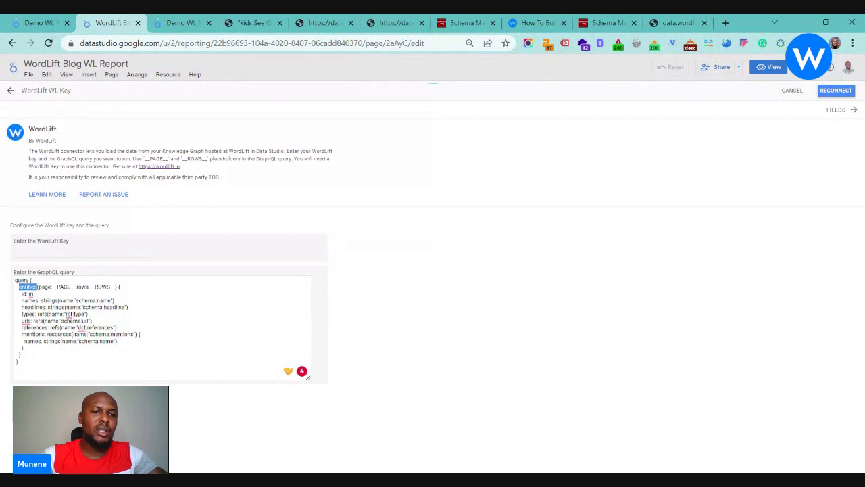
key(ctrl+shift+Tab)
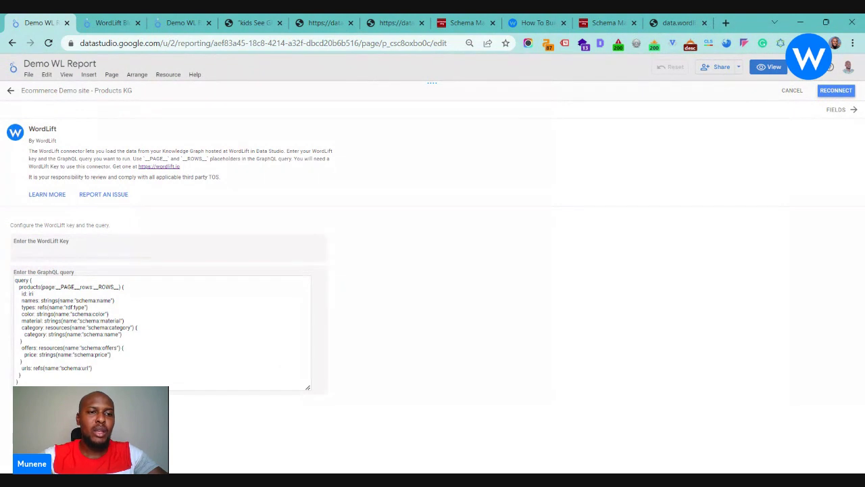
- Highlight the color and material lines, then the offers block with price, in the GraphQL query
double_click(30, 287)
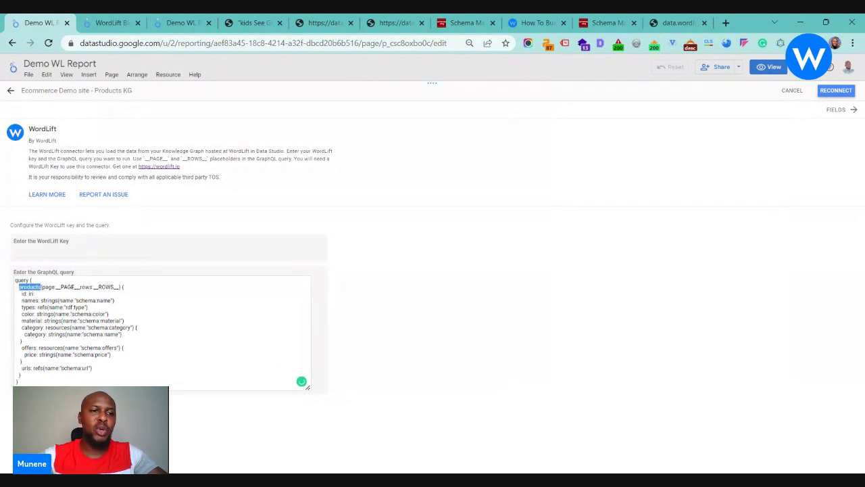
click(19, 314)
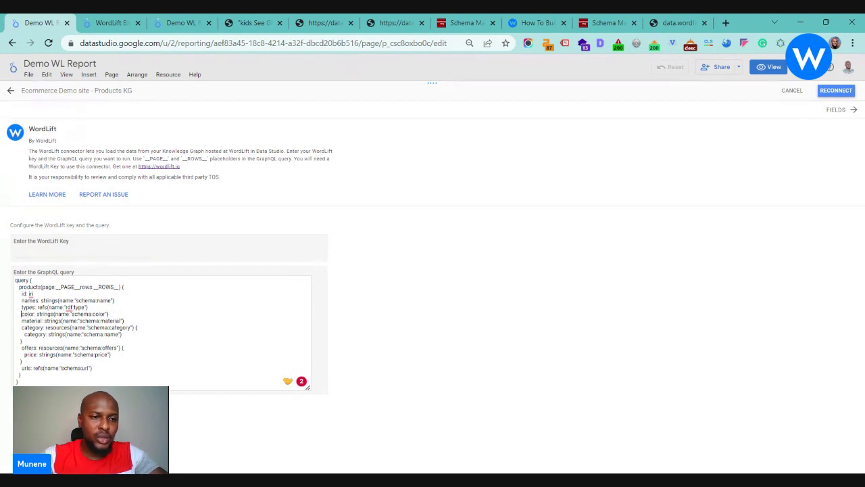
drag(23, 313, 124, 320)
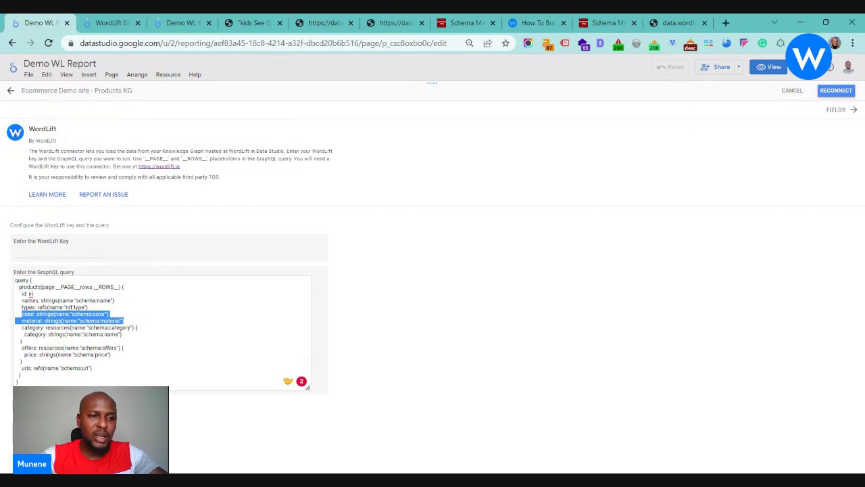
click(28, 347)
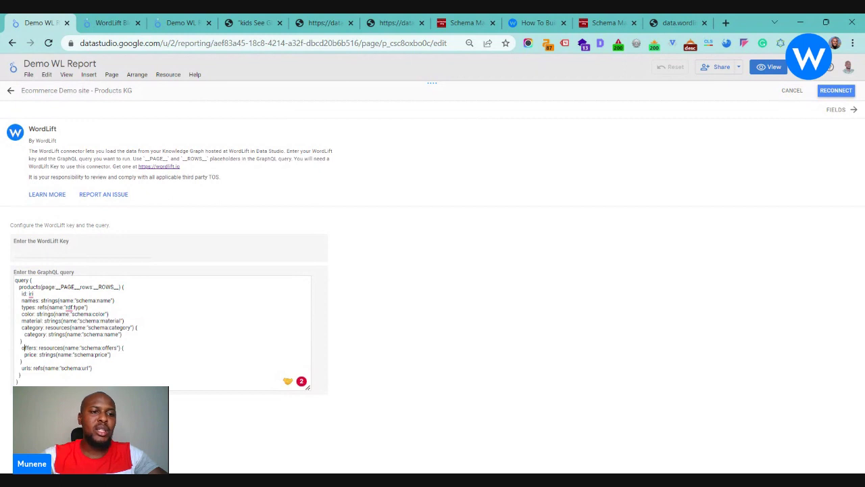
mouse_move(21, 347)
mouse_down()
mouse_move(112, 355)
mouse_move(20, 362)
mouse_up()
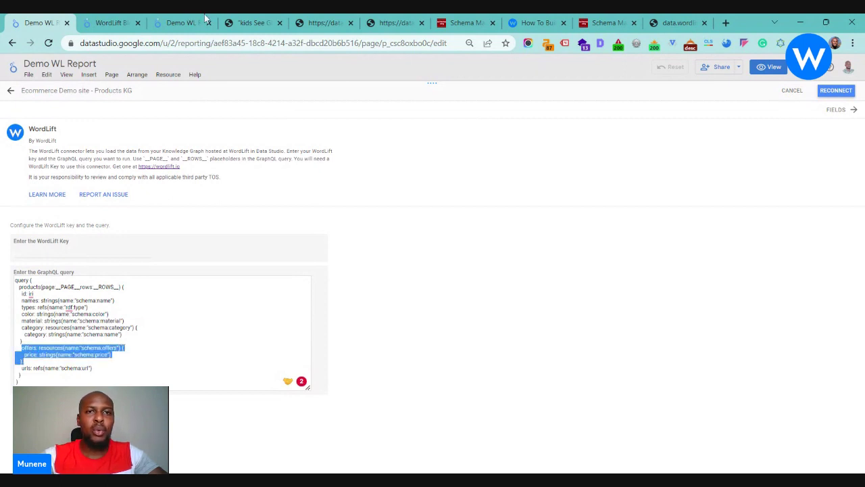
click(327, 25)
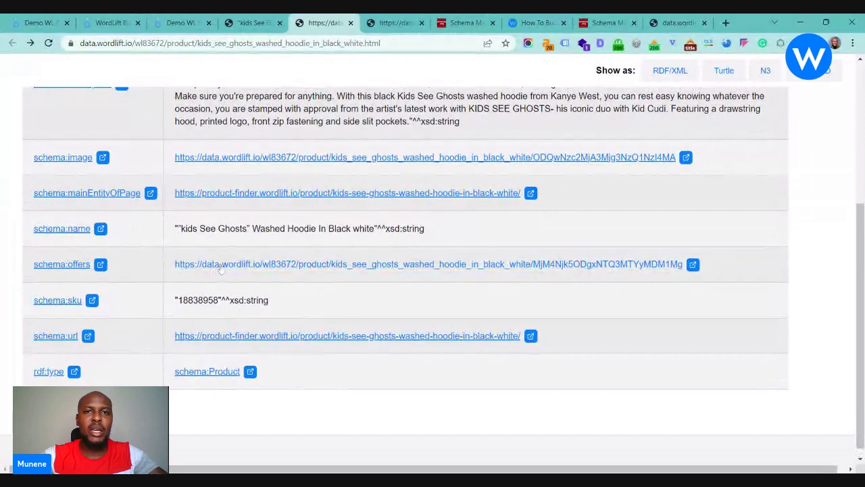
click(399, 27)
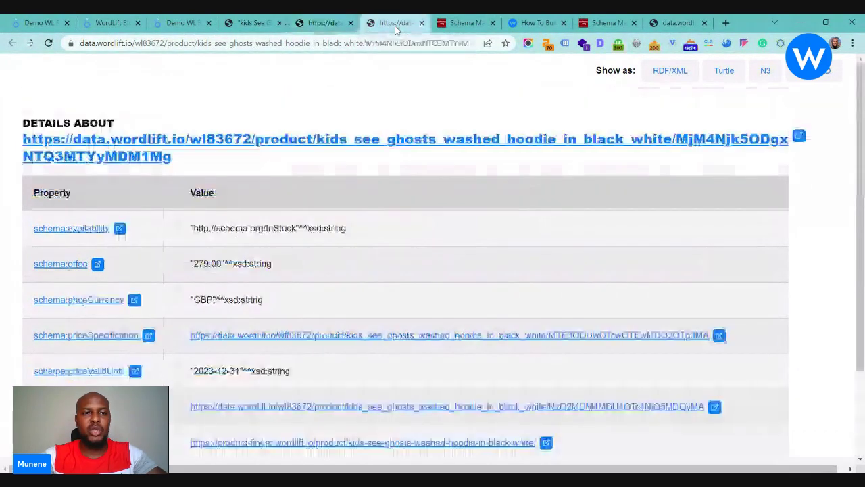
scroll(357, 243, down, 1)
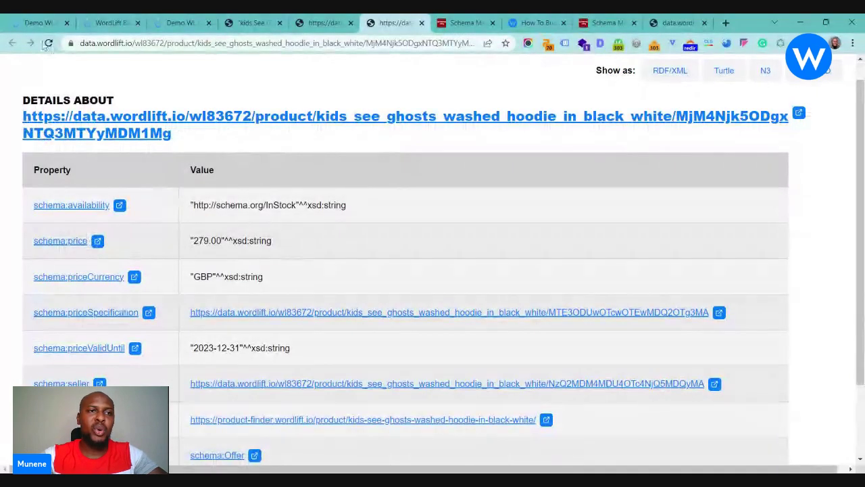
click(22, 26)
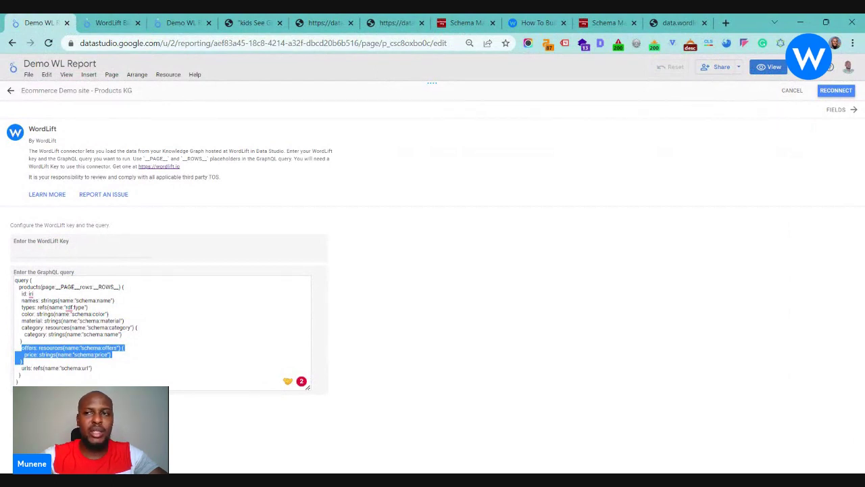
- Switch to page 5 of the Demo WL Report showing the price, material and color pie charts
click(174, 23)
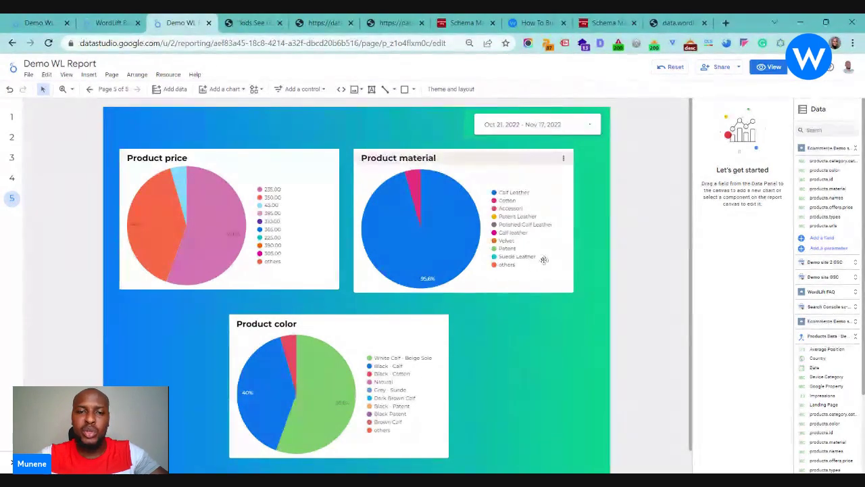
- Select the Product color pie chart to show its products.color dimension and Impressions metric setup
click(429, 401)
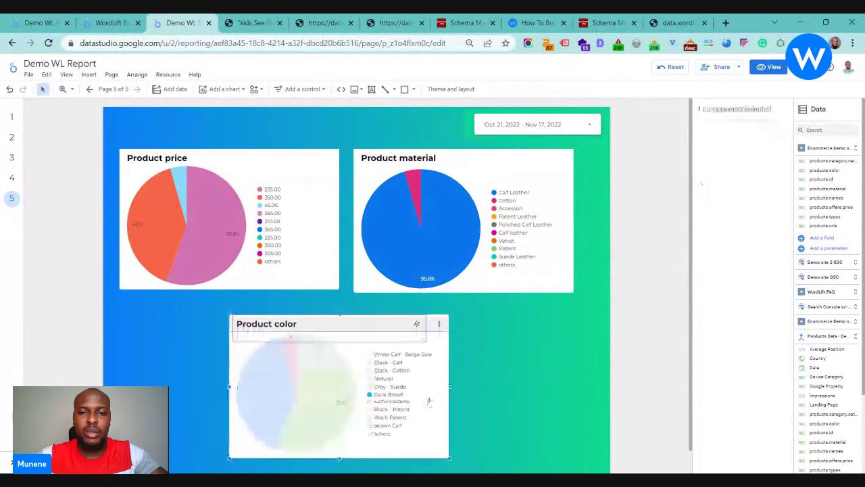
right_click(428, 401)
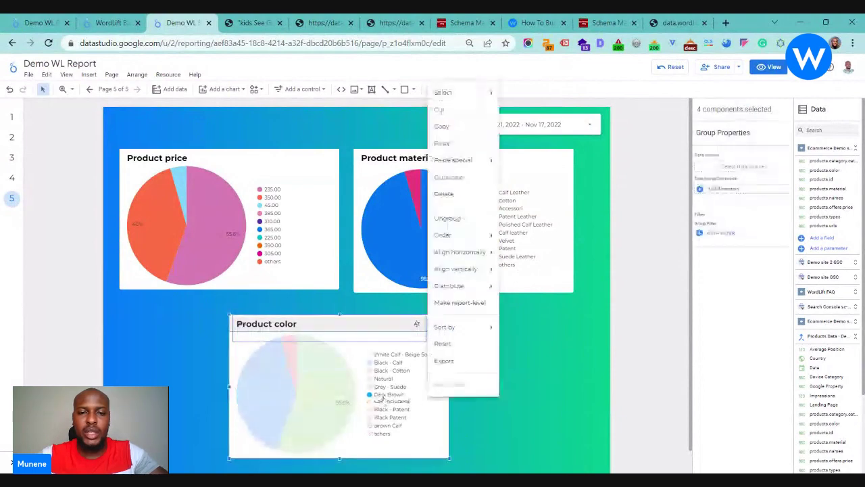
key(ctrl+a)
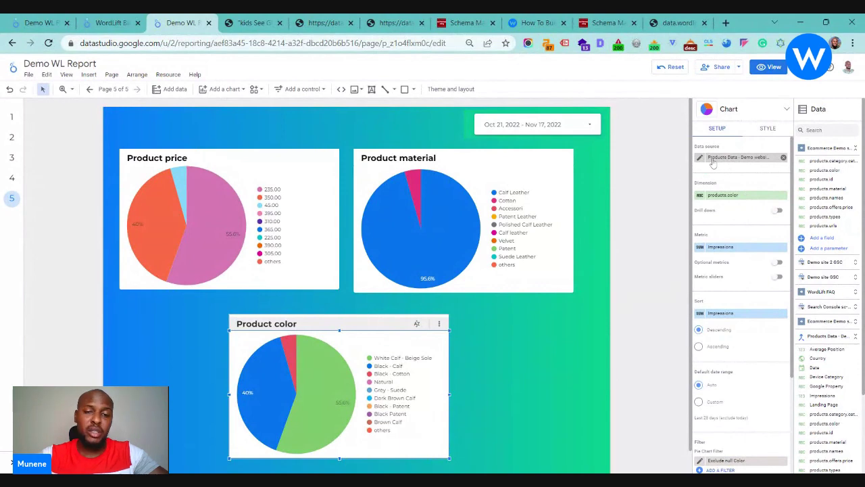
click(38, 23)
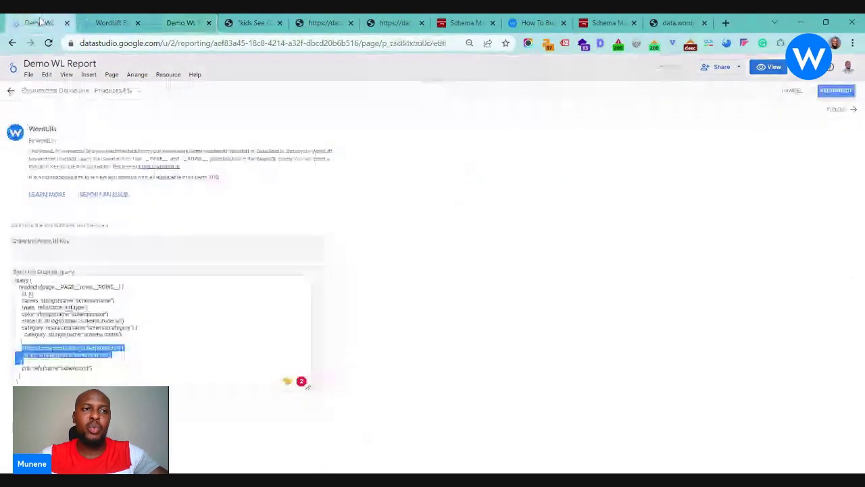
click(182, 22)
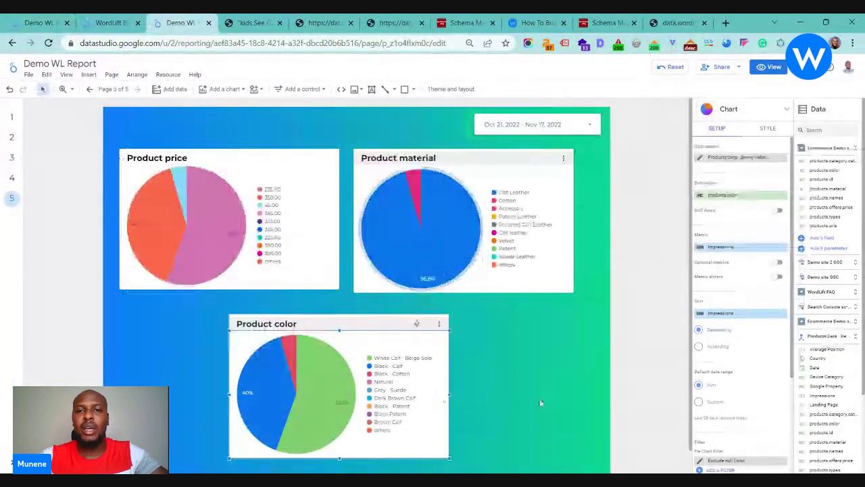
click(629, 382)
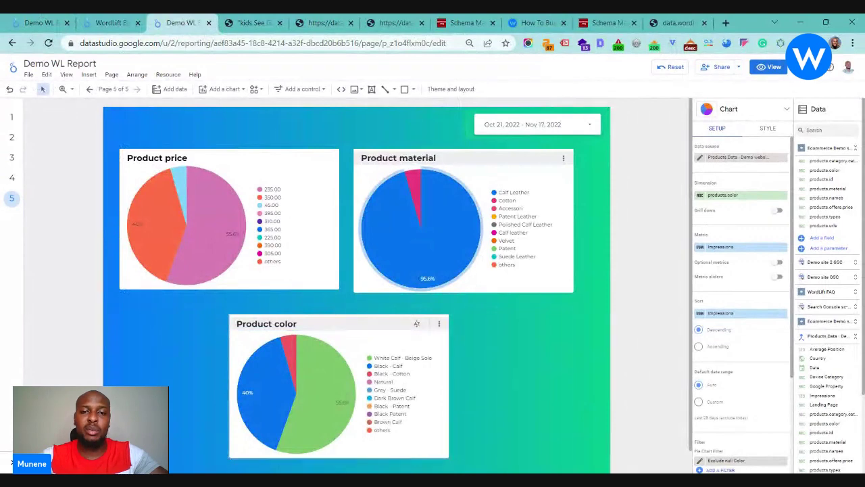
click(430, 409)
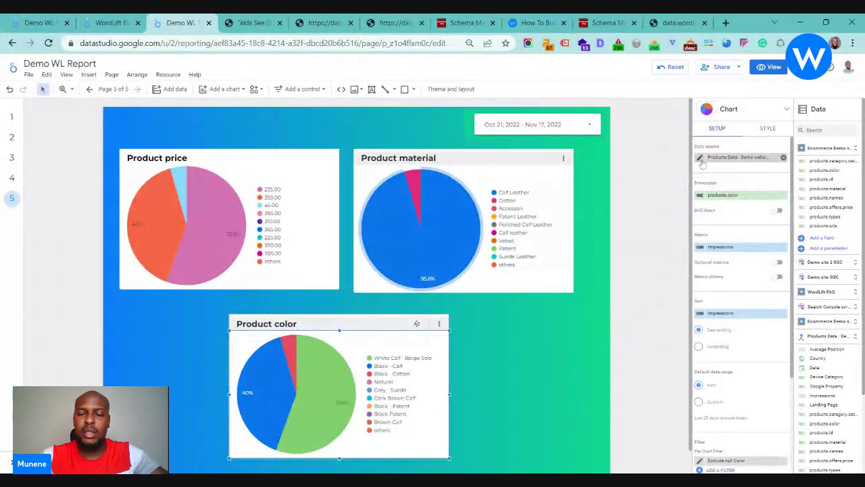
click(701, 160)
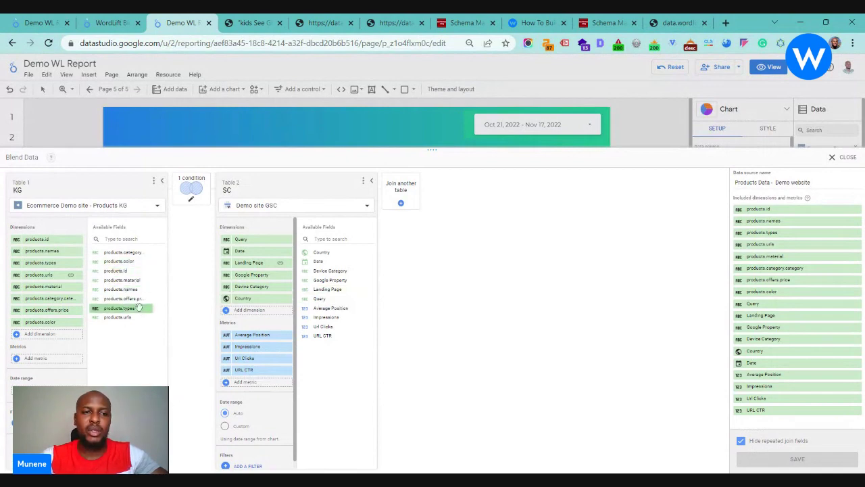
click(845, 158)
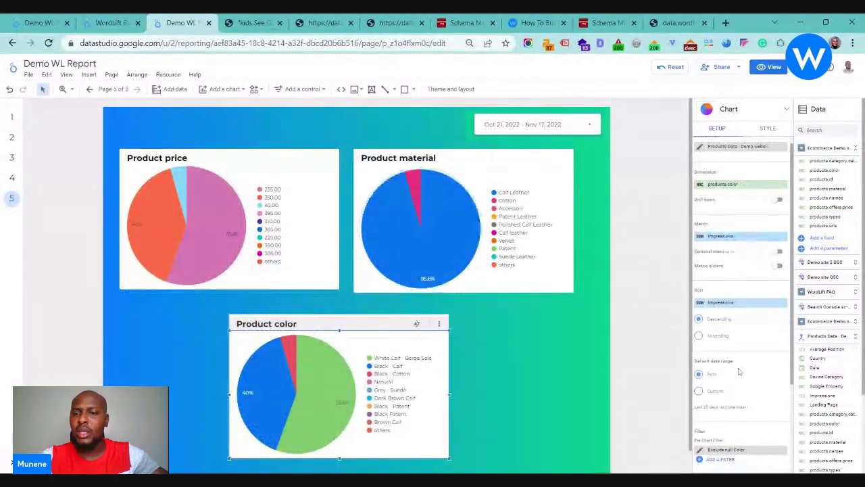
- Edit the Exclude null Color filter under the Setup panel's Filter section
scroll(740, 371, down, 3)
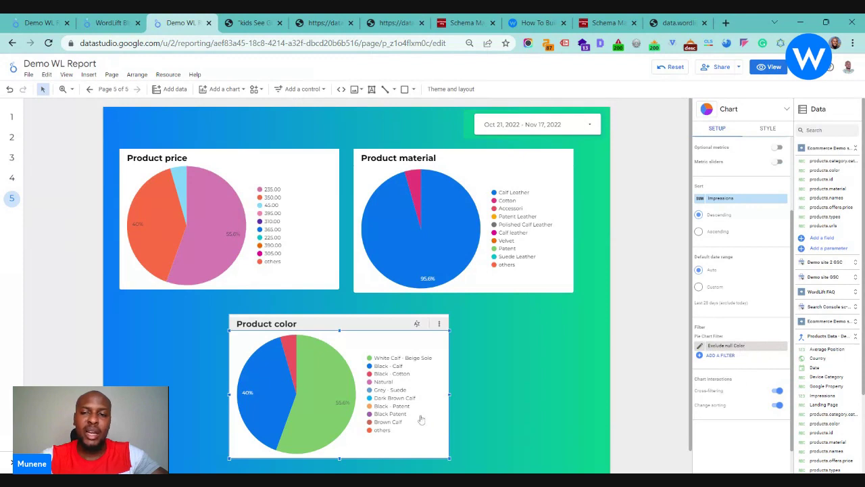
click(699, 347)
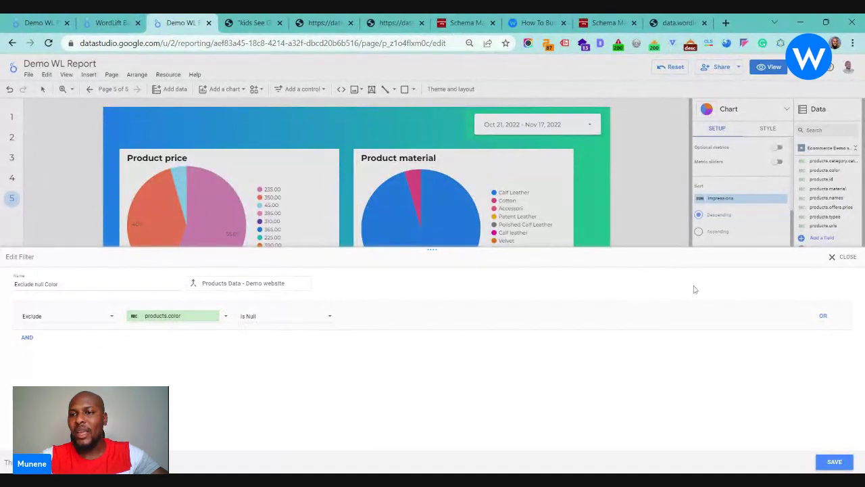
- Close the Edit Filter panel to return to the three pie charts
click(844, 256)
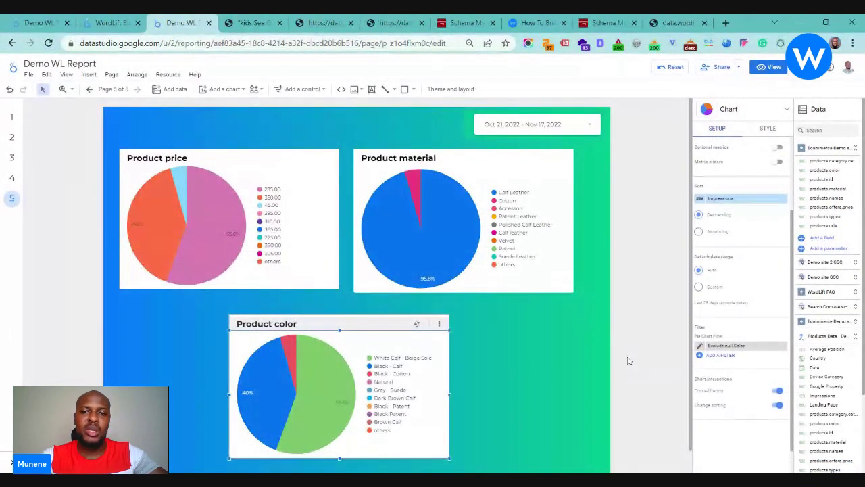